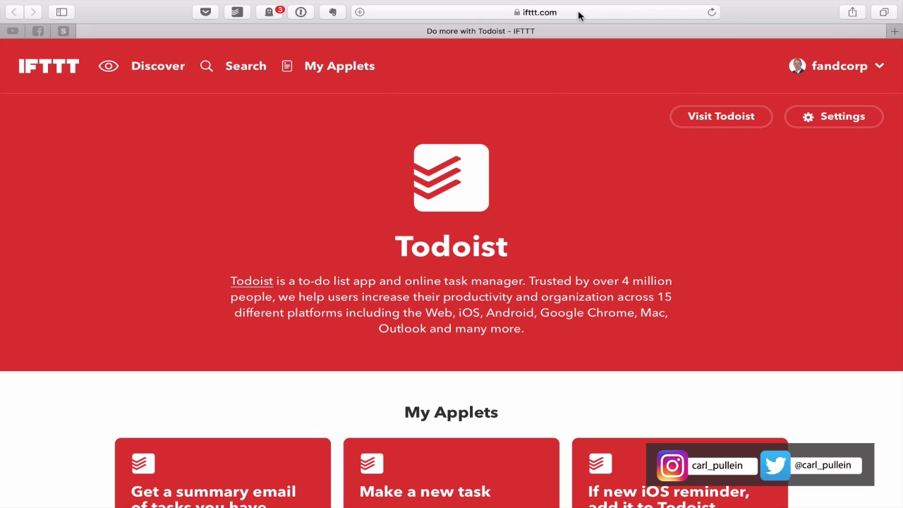
Scroll down to the Todoist My Applets list: three applets on, the iOS-reminder-to-Inbox applet off
{"action": "left_click", "coordinate": [579, 13]}
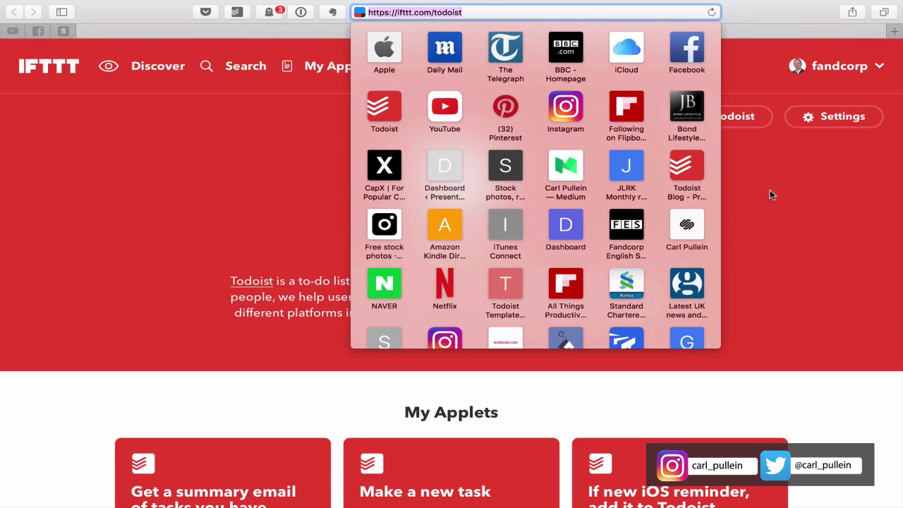
{"action": "left_click", "coordinate": [791, 202]}
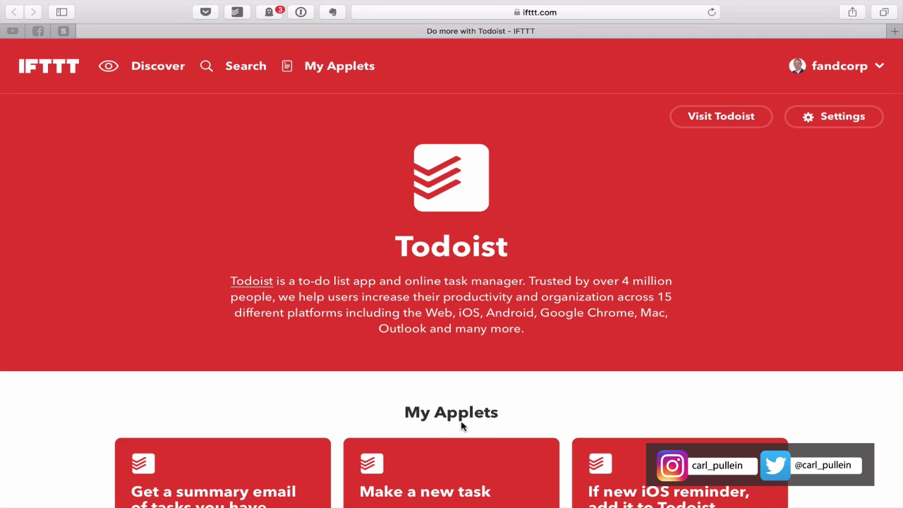
{"action": "scroll", "coordinate": [502, 393], "scroll_direction": "down", "scroll_amount": 3}
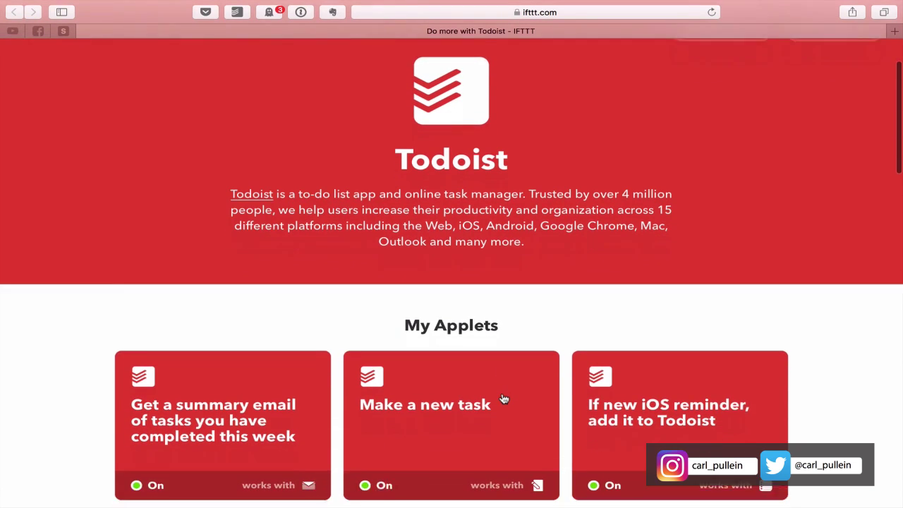
{"action": "scroll", "coordinate": [503, 399], "scroll_direction": "down", "scroll_amount": 1}
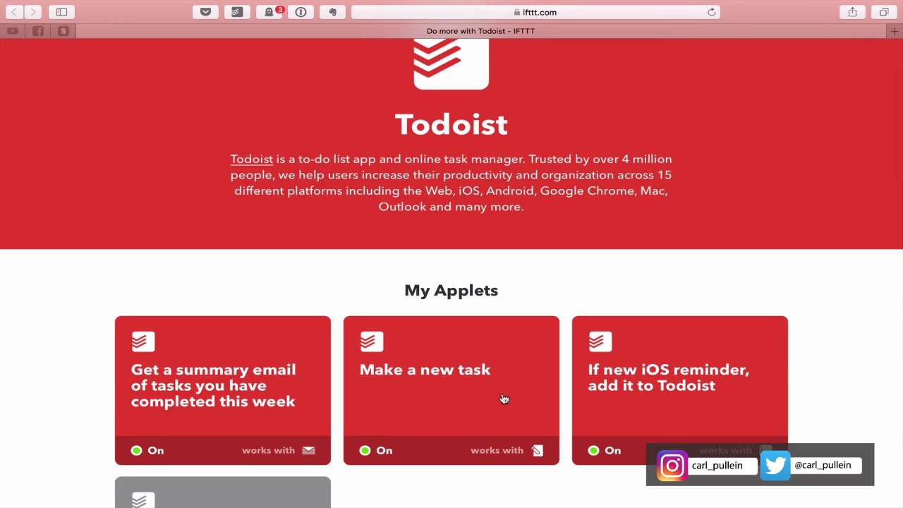
{"action": "scroll", "coordinate": [504, 400], "scroll_direction": "down", "scroll_amount": 2}
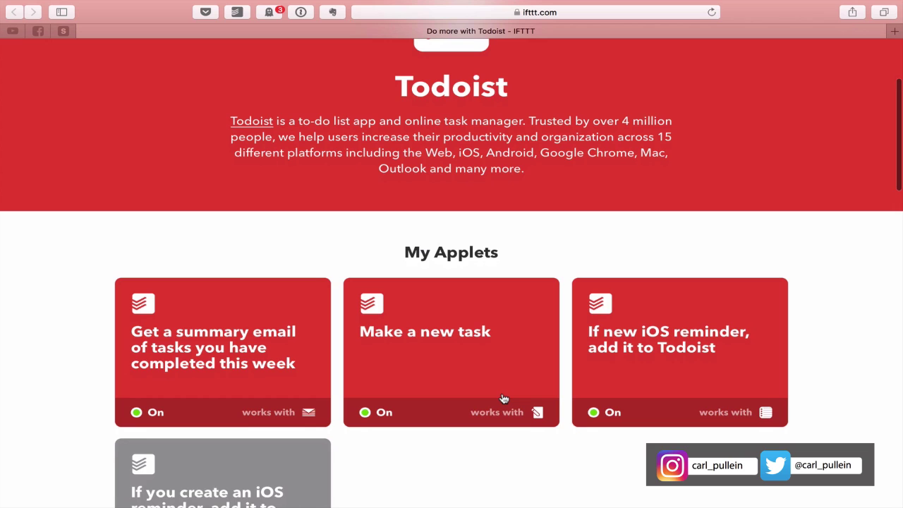
{"action": "scroll", "coordinate": [504, 399], "scroll_direction": "down", "scroll_amount": 4}
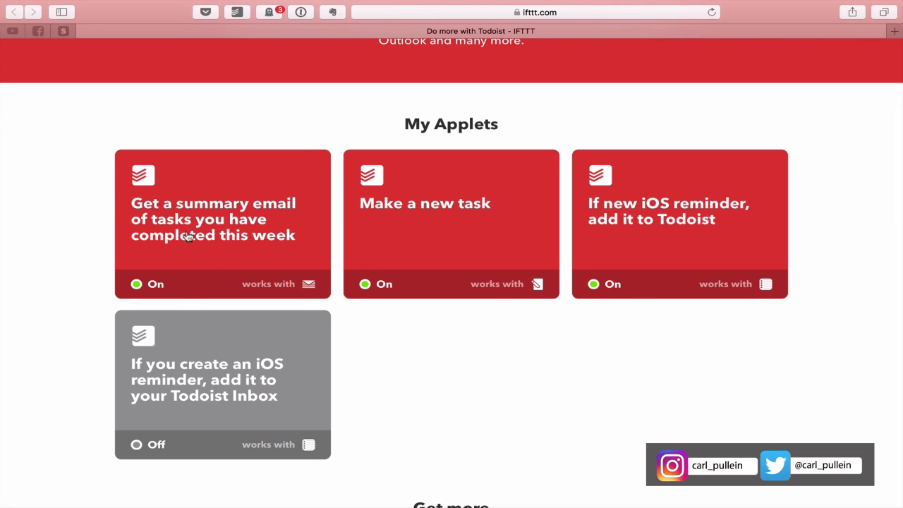
{"action": "left_click", "coordinate": [266, 253]}
{"action": "scroll", "coordinate": [382, 283], "scroll_direction": "down", "scroll_amount": 5}
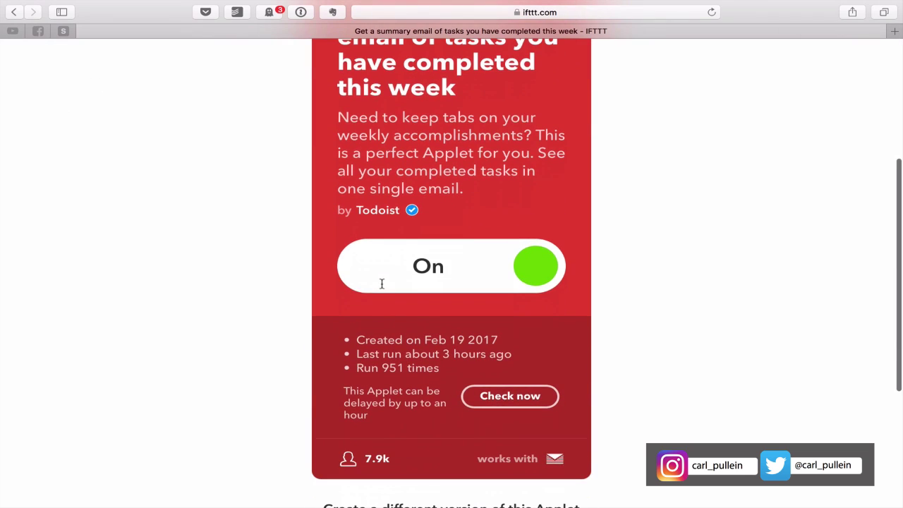
{"action": "scroll", "coordinate": [381, 285], "scroll_direction": "down", "scroll_amount": 1}
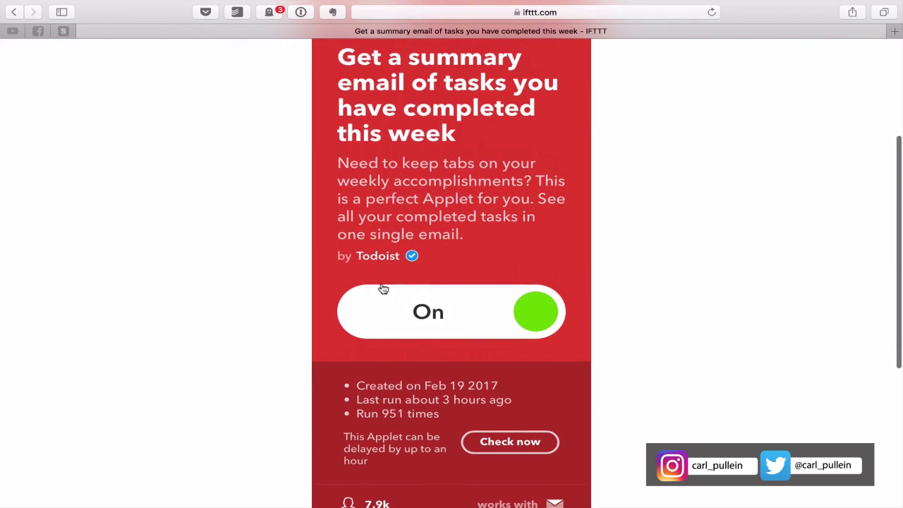
{"action": "scroll", "coordinate": [366, 172], "scroll_direction": "down", "scroll_amount": 5}
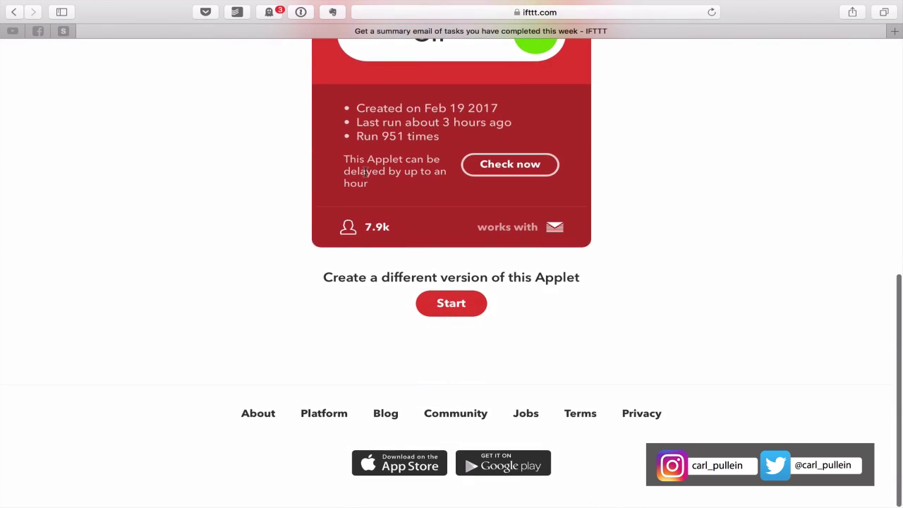
{"action": "scroll", "coordinate": [366, 172], "scroll_direction": "up", "scroll_amount": 3}
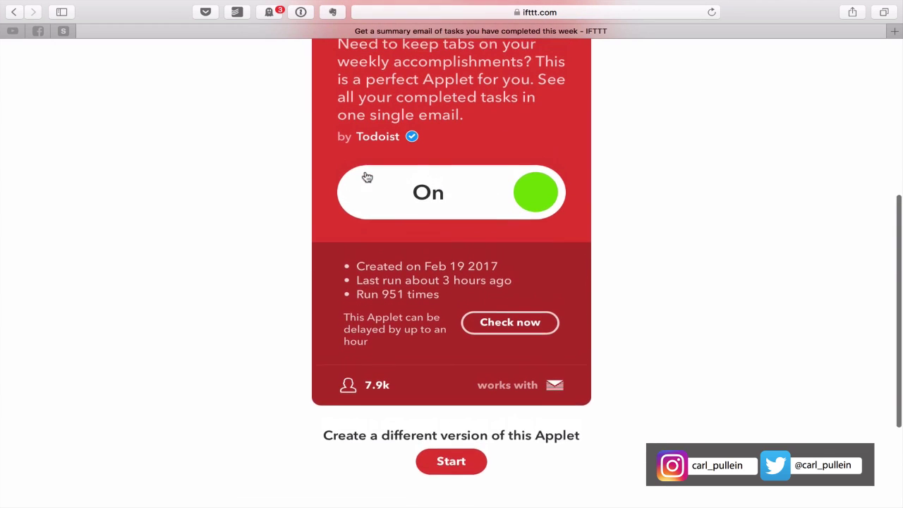
{"action": "scroll", "coordinate": [367, 176], "scroll_direction": "up", "scroll_amount": 2}
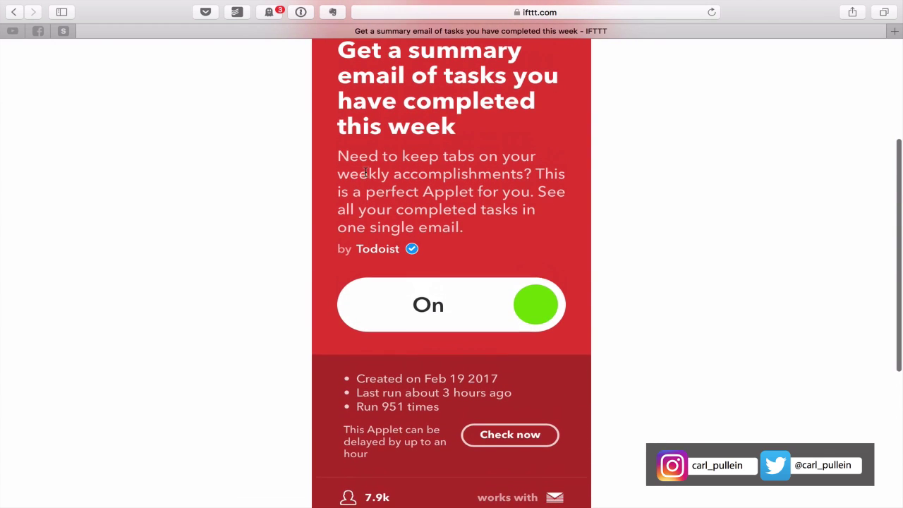
{"action": "scroll", "coordinate": [366, 172], "scroll_direction": "up", "scroll_amount": 1}
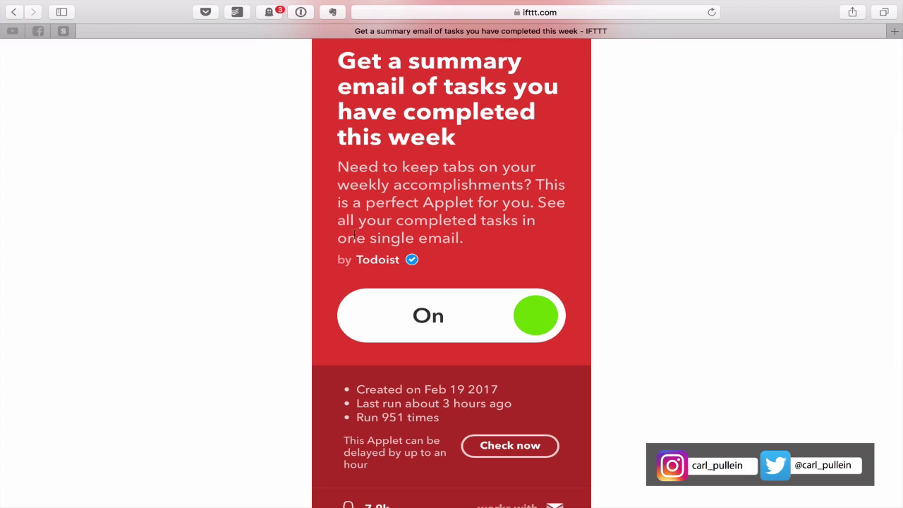
{"action": "scroll", "coordinate": [347, 306], "scroll_direction": "down", "scroll_amount": 2}
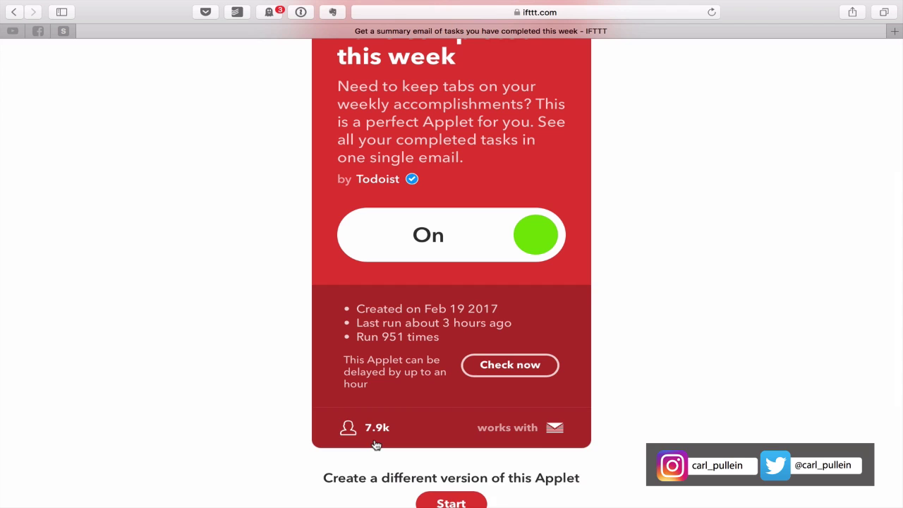
{"action": "scroll", "coordinate": [368, 393], "scroll_direction": "down", "scroll_amount": 5}
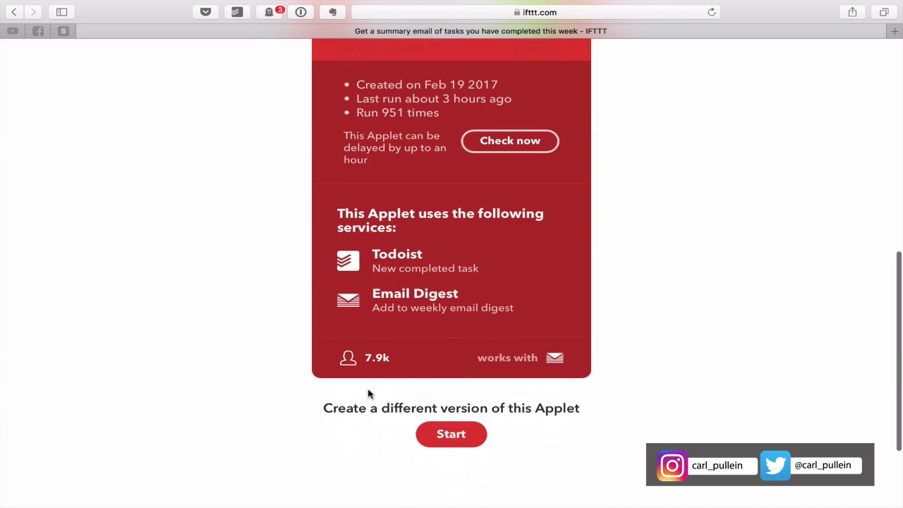
{"action": "scroll", "coordinate": [367, 392], "scroll_direction": "up", "scroll_amount": 2}
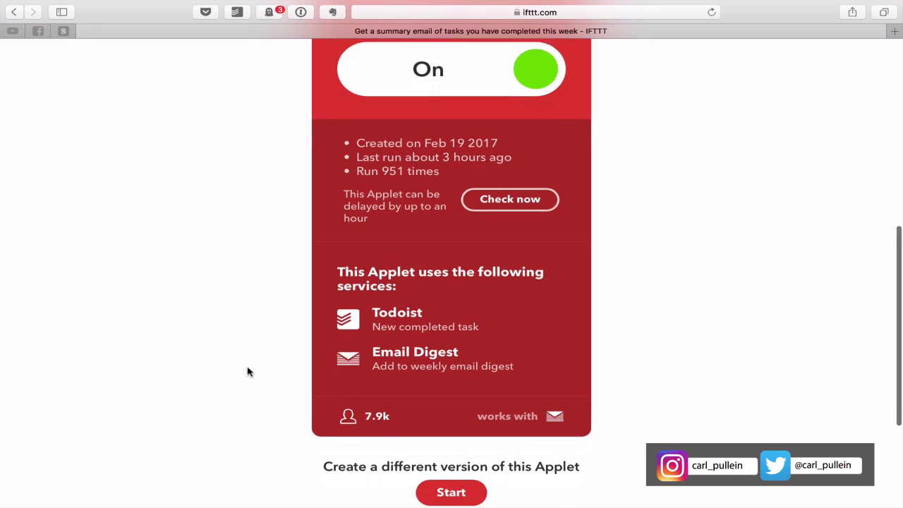
{"action": "scroll", "coordinate": [248, 371], "scroll_direction": "down", "scroll_amount": 1}
{"action": "scroll", "coordinate": [247, 372], "scroll_direction": "up", "scroll_amount": 5}
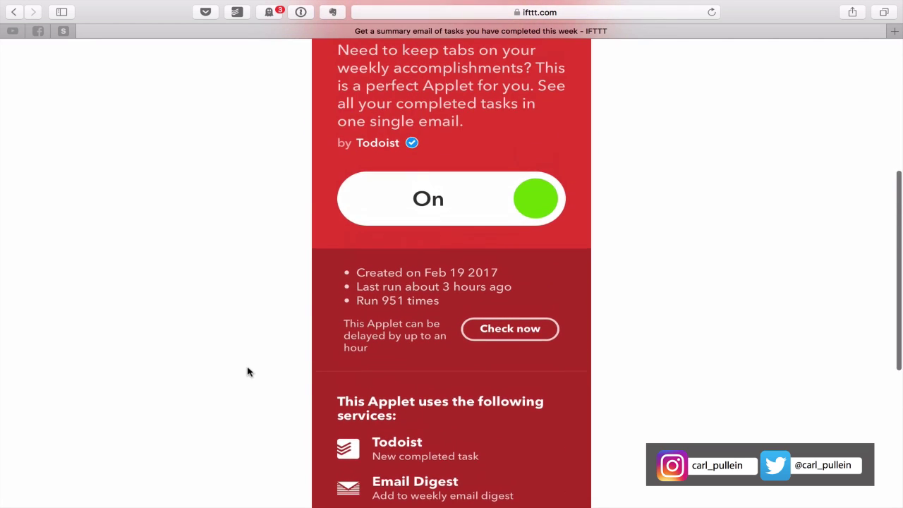
{"action": "scroll", "coordinate": [247, 372], "scroll_direction": "left", "scroll_amount": 5}
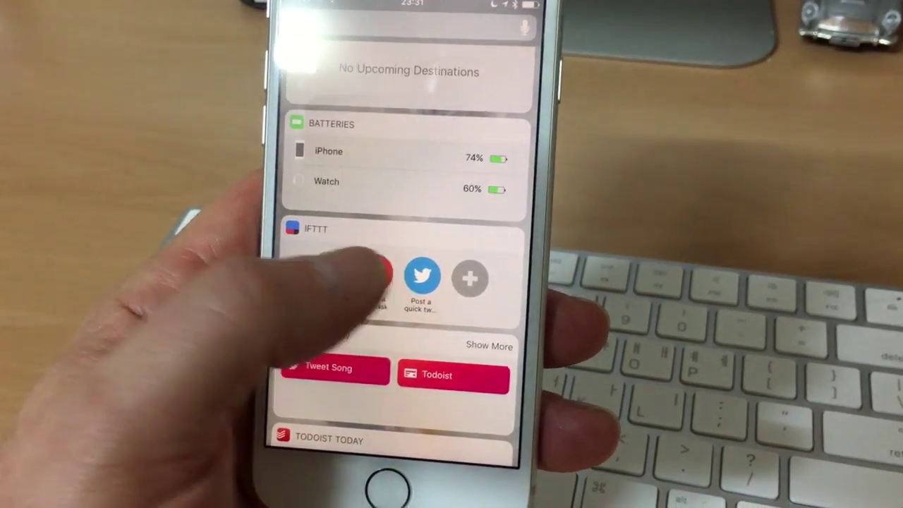
Send 'This is a task' and 'This is another task' to Todoist from the phone widget
{"action": "left_click", "coordinate": [374, 274]}
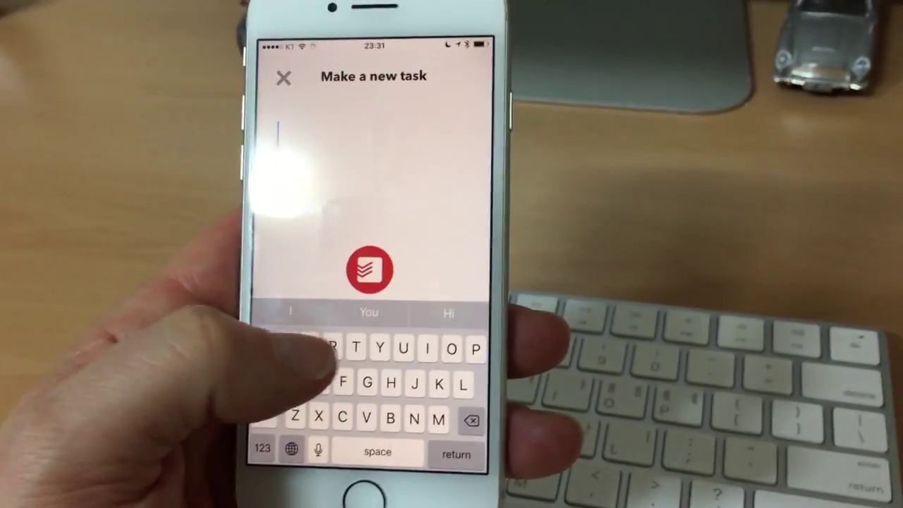
{"action": "type", "text": "Th"}
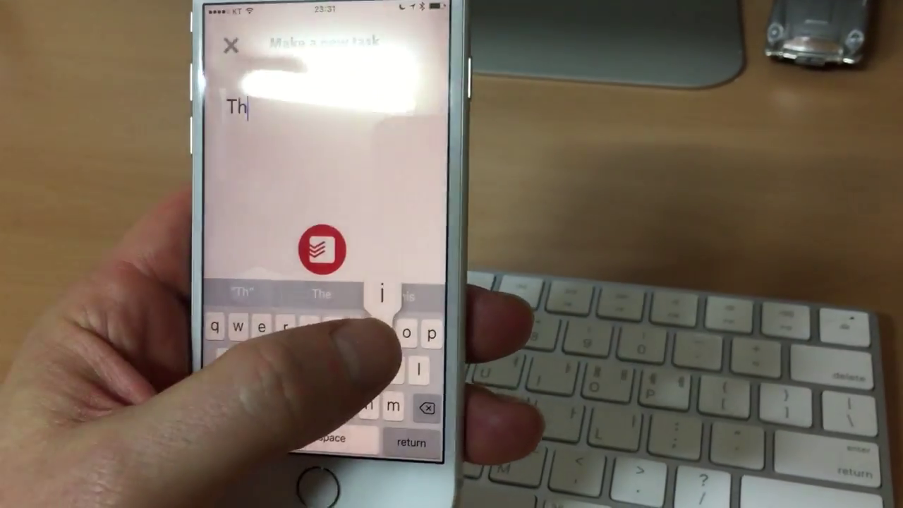
{"action": "type", "text": "is is a gas"}
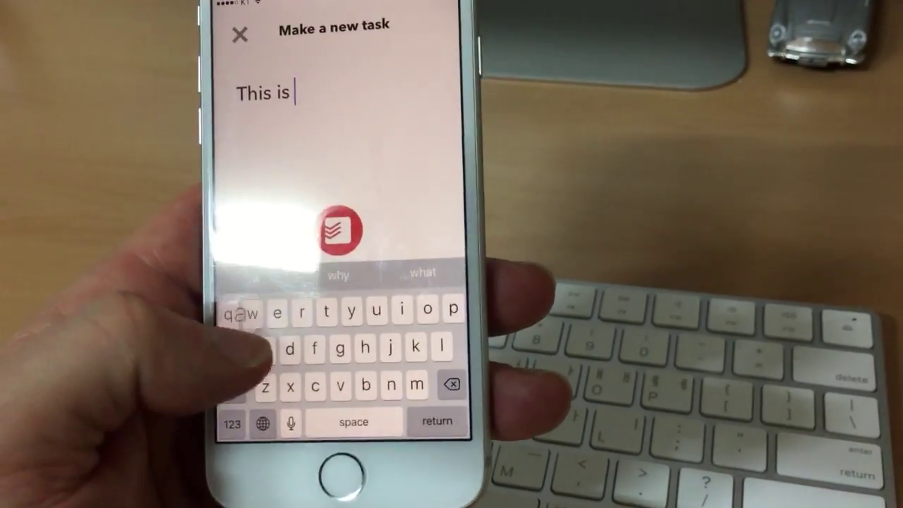
{"action": "key", "text": "BackSpace"}
{"action": "key", "text": "BackSpace"}
{"action": "key", "text": "BackSpace"}
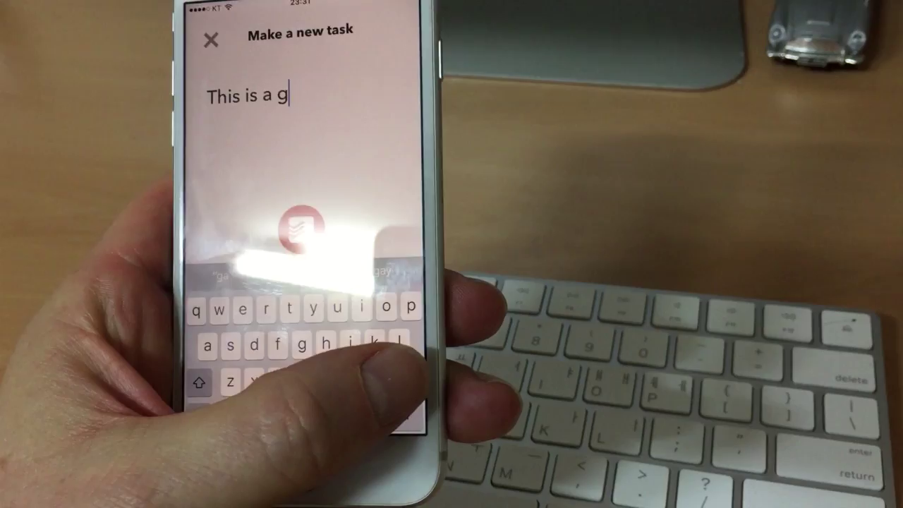
{"action": "type", "text": "task"}
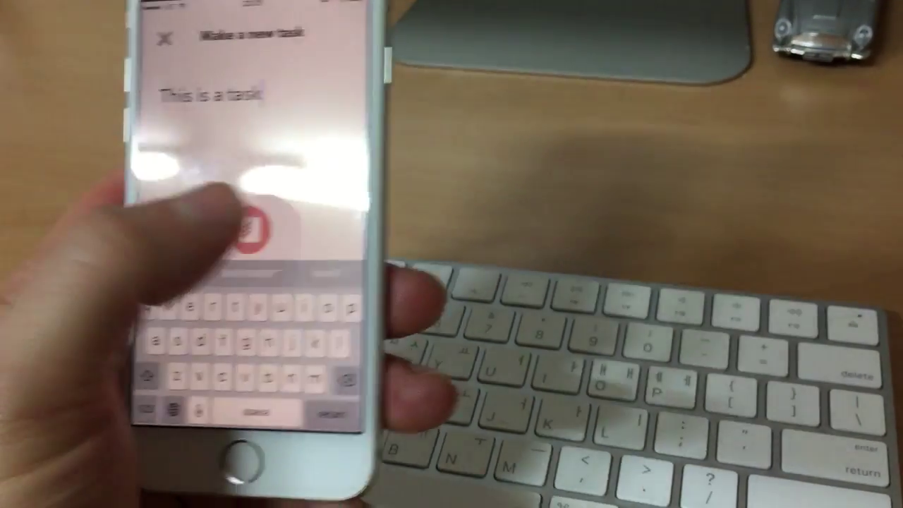
{"action": "key", "text": "Return"}
{"action": "type", "text": "This"}
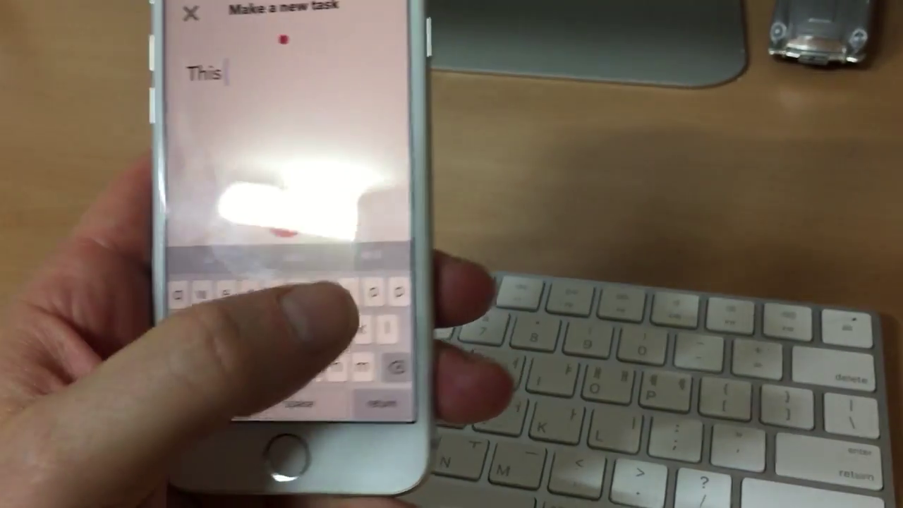
{"action": "type", "text": " is ano"}
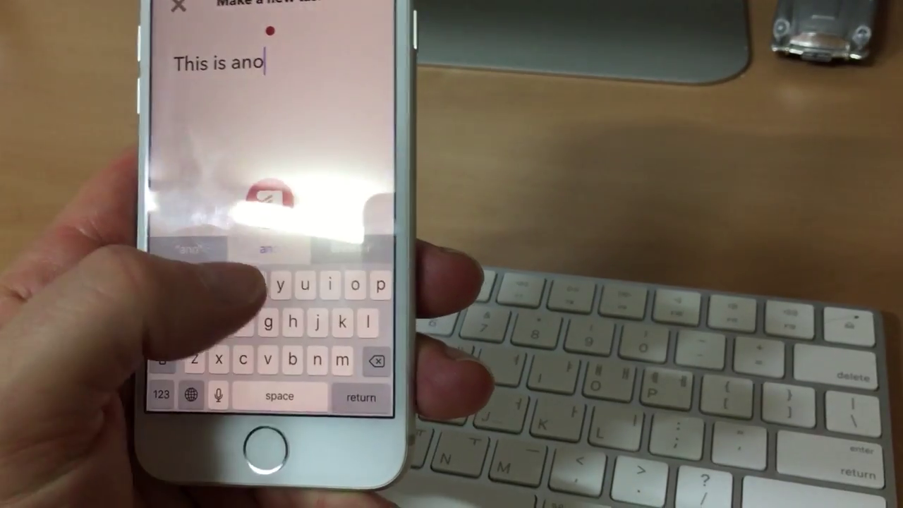
{"action": "type", "text": "ther task"}
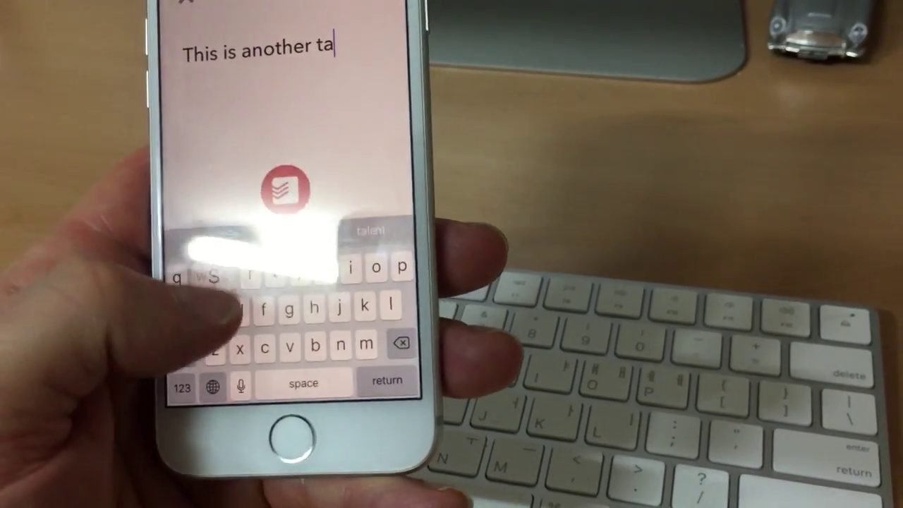
{"action": "key", "text": "Return"}
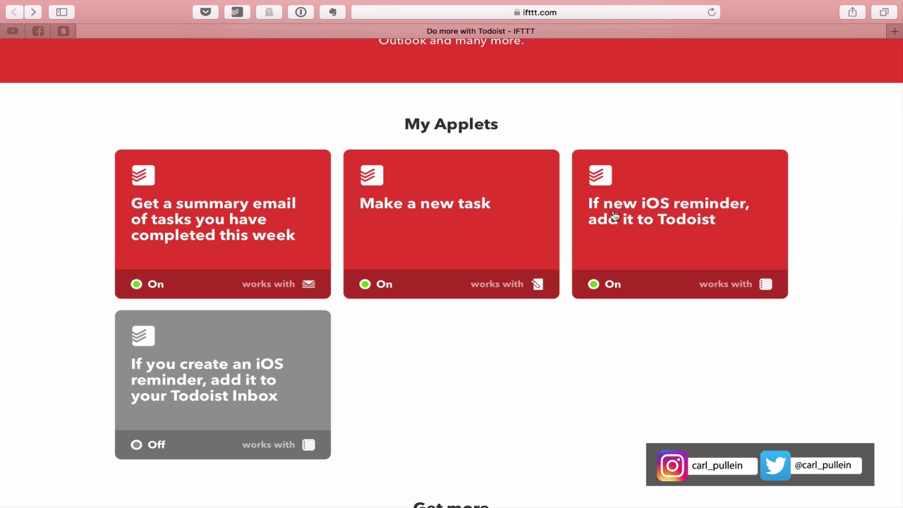
{"action": "scroll", "coordinate": [643, 213], "scroll_direction": "down", "scroll_amount": 5}
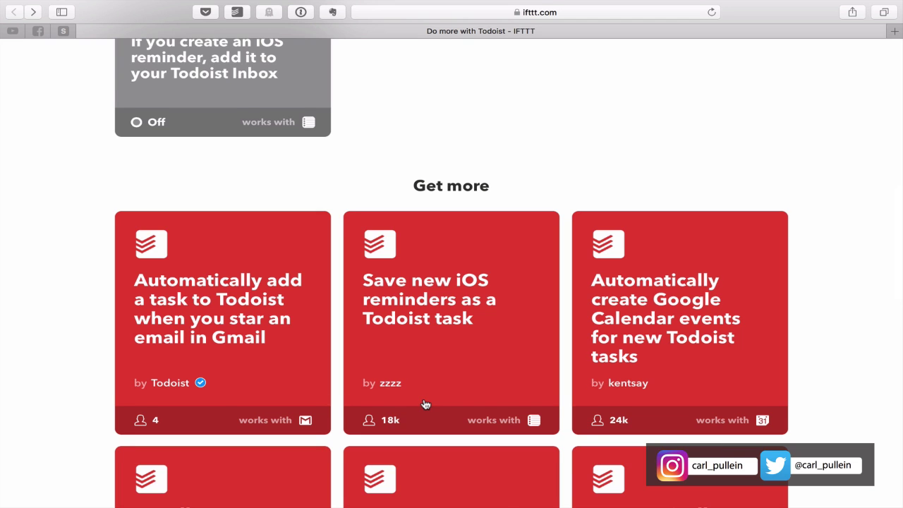
{"action": "scroll", "coordinate": [425, 404], "scroll_direction": "down", "scroll_amount": 1}
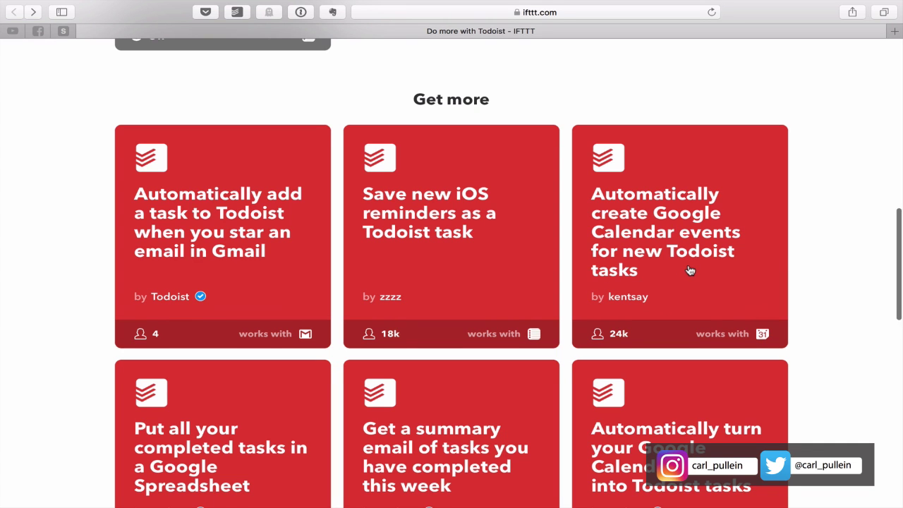
{"action": "scroll", "coordinate": [690, 270], "scroll_direction": "down", "scroll_amount": 5}
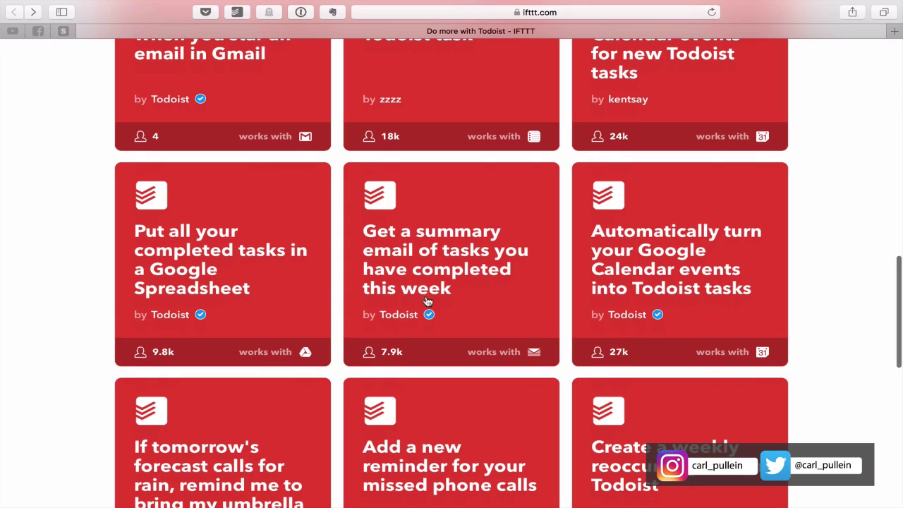
{"action": "scroll", "coordinate": [302, 299], "scroll_direction": "down", "scroll_amount": 5}
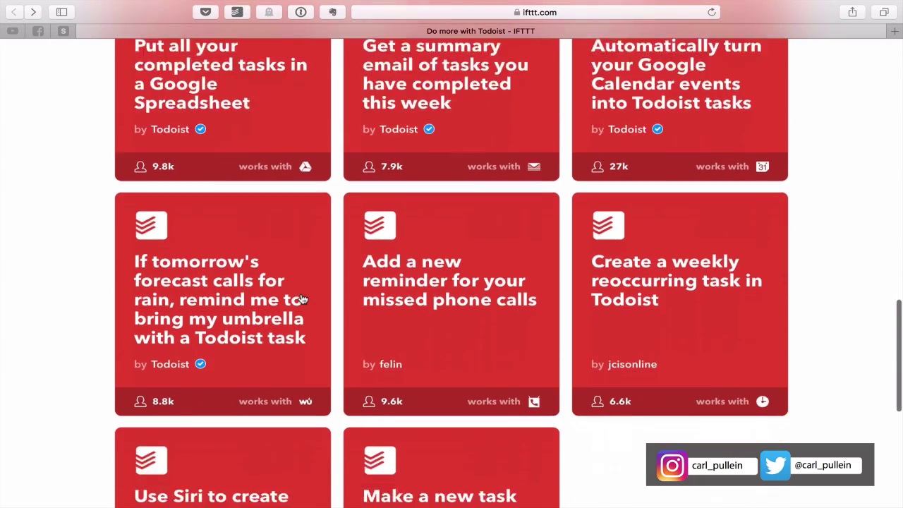
{"action": "scroll", "coordinate": [302, 299], "scroll_direction": "down", "scroll_amount": 5}
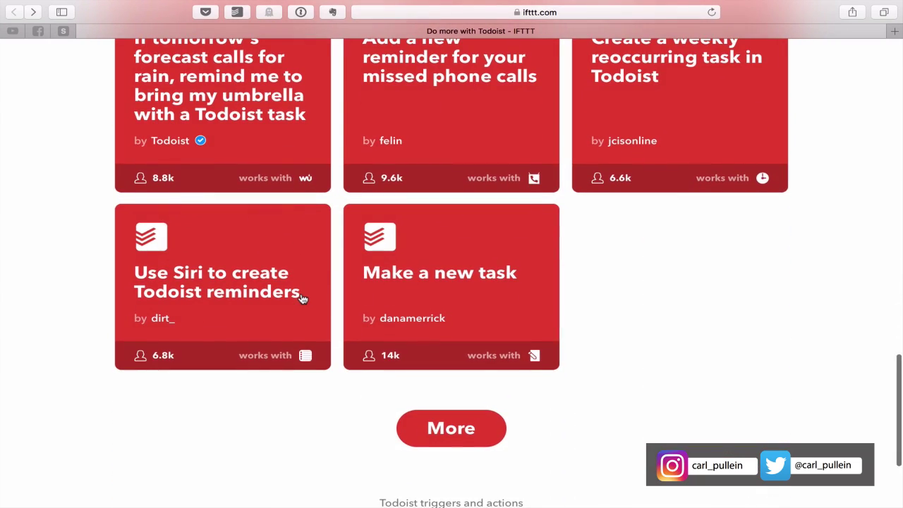
{"action": "scroll", "coordinate": [302, 299], "scroll_direction": "up", "scroll_amount": 20}
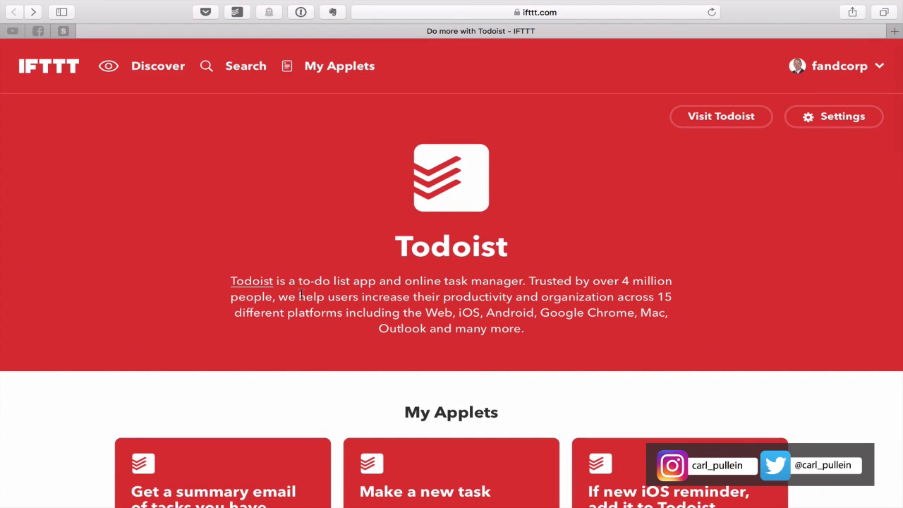
{"action": "scroll", "coordinate": [302, 296], "scroll_direction": "down", "scroll_amount": 17}
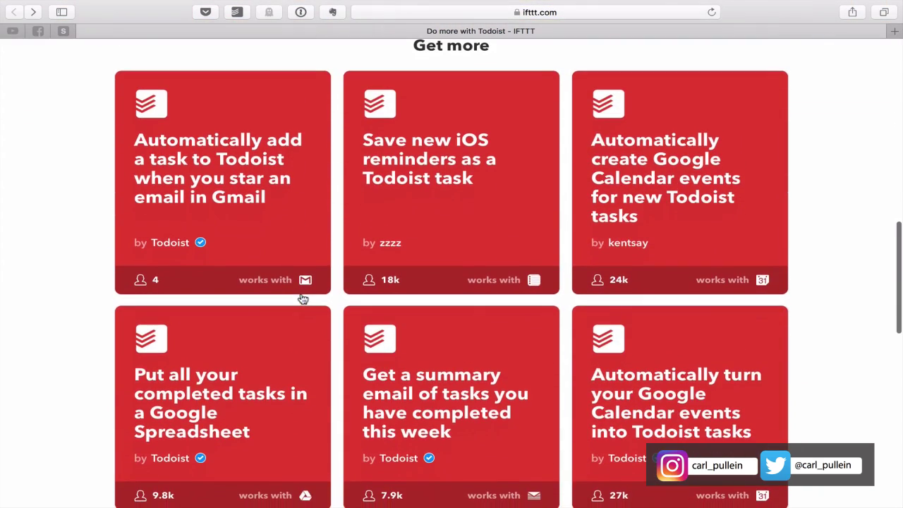
{"action": "scroll", "coordinate": [302, 299], "scroll_direction": "down", "scroll_amount": 5}
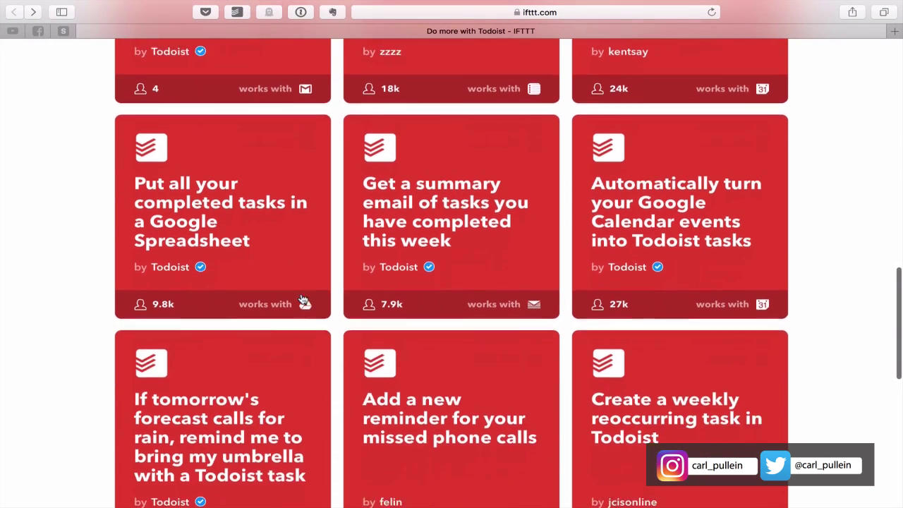
{"action": "scroll", "coordinate": [302, 299], "scroll_direction": "down", "scroll_amount": 7}
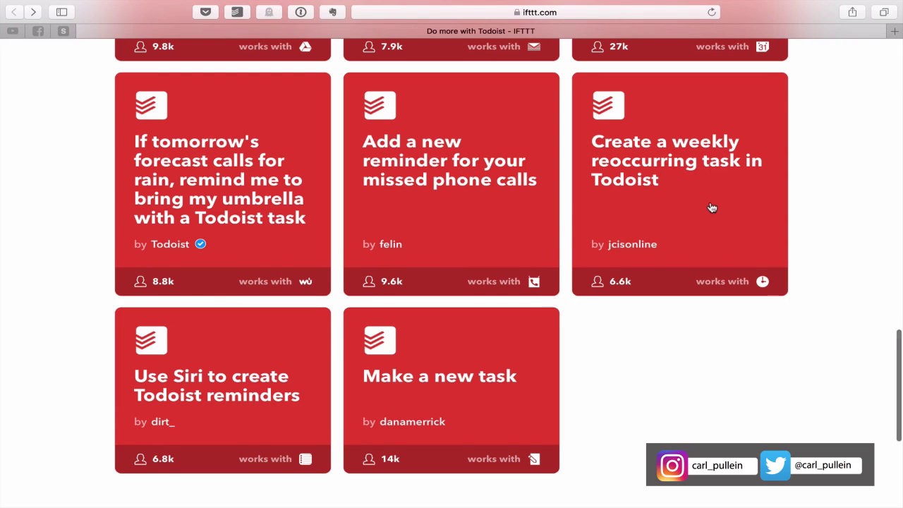
{"action": "scroll", "coordinate": [709, 205], "scroll_direction": "down", "scroll_amount": 1}
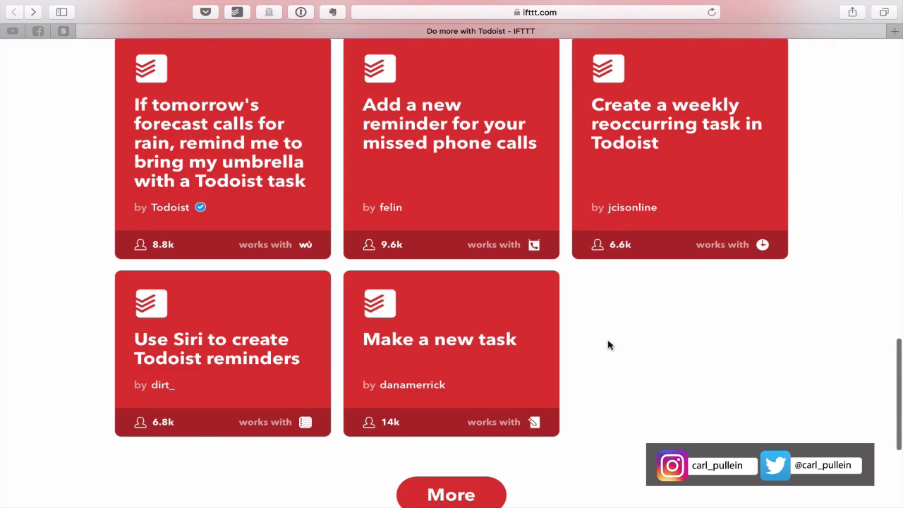
{"action": "scroll", "coordinate": [609, 345], "scroll_direction": "up", "scroll_amount": 15}
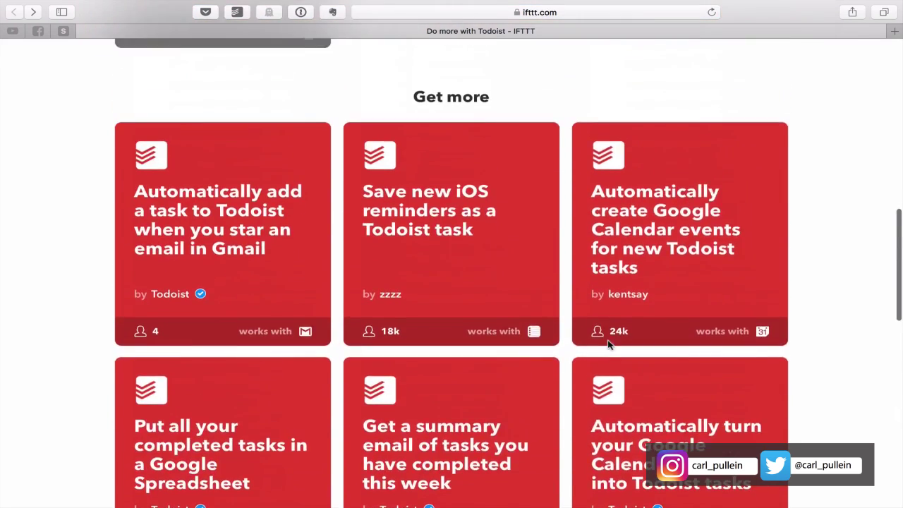
{"action": "scroll", "coordinate": [610, 344], "scroll_direction": "up", "scroll_amount": 2}
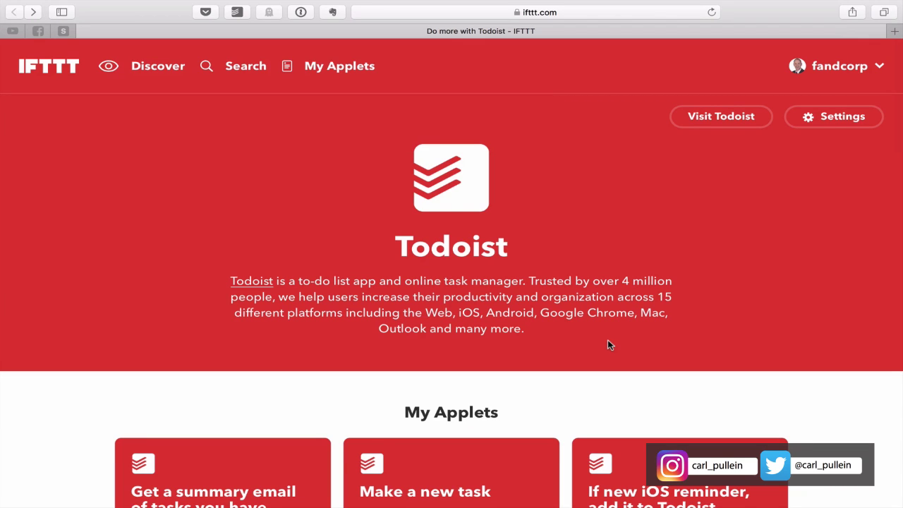
{"action": "scroll", "coordinate": [404, 365], "scroll_direction": "down", "scroll_amount": 8}
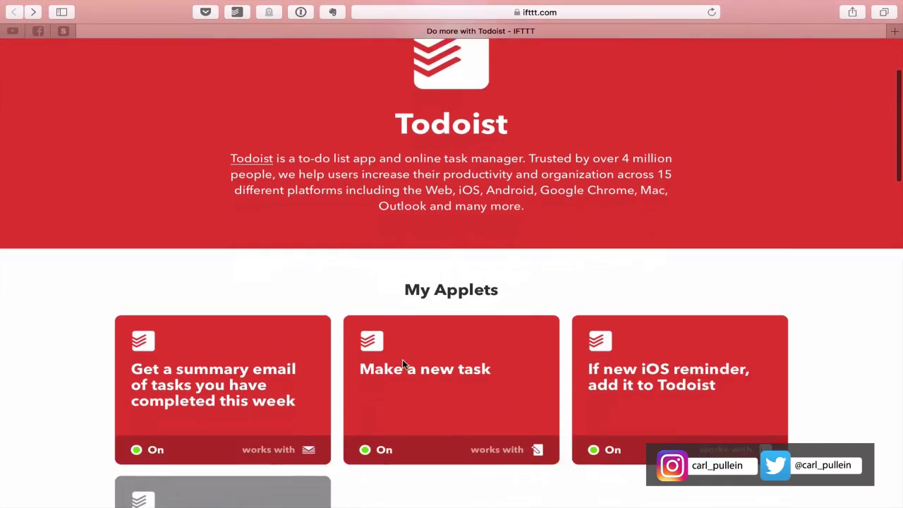
{"action": "scroll", "coordinate": [403, 364], "scroll_direction": "down", "scroll_amount": 5}
{"action": "scroll", "coordinate": [403, 367], "scroll_direction": "up", "scroll_amount": 10}
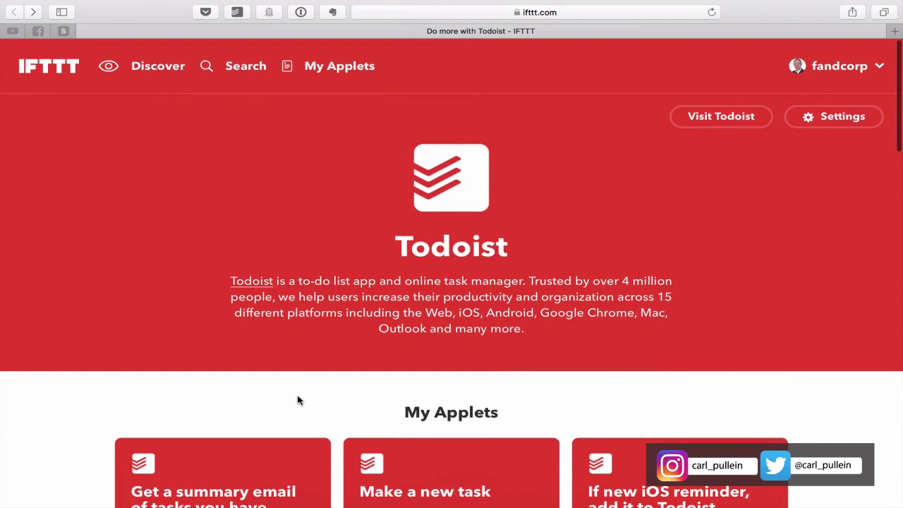
{"action": "scroll", "coordinate": [298, 400], "scroll_direction": "down", "scroll_amount": 6}
{"action": "scroll", "coordinate": [297, 400], "scroll_direction": "down", "scroll_amount": 10}
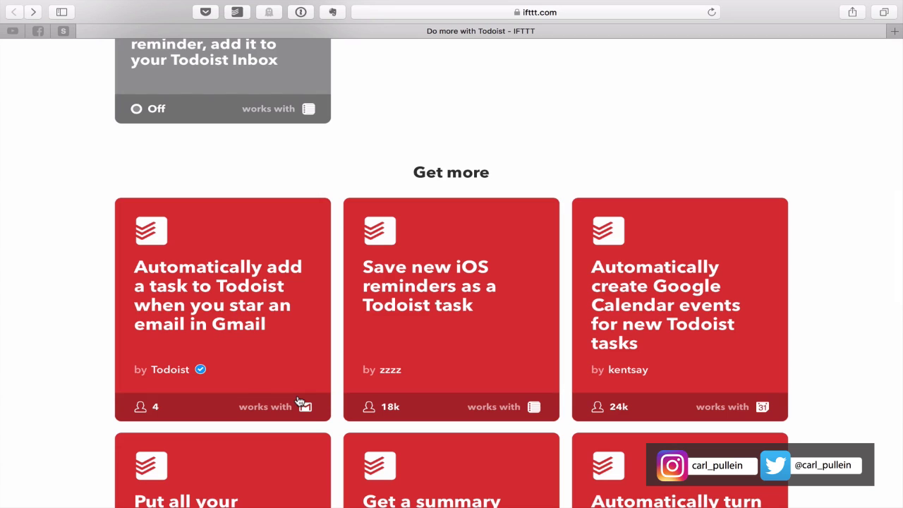
{"action": "scroll", "coordinate": [299, 401], "scroll_direction": "down", "scroll_amount": 4}
{"action": "scroll", "coordinate": [299, 401], "scroll_direction": "up", "scroll_amount": 1}
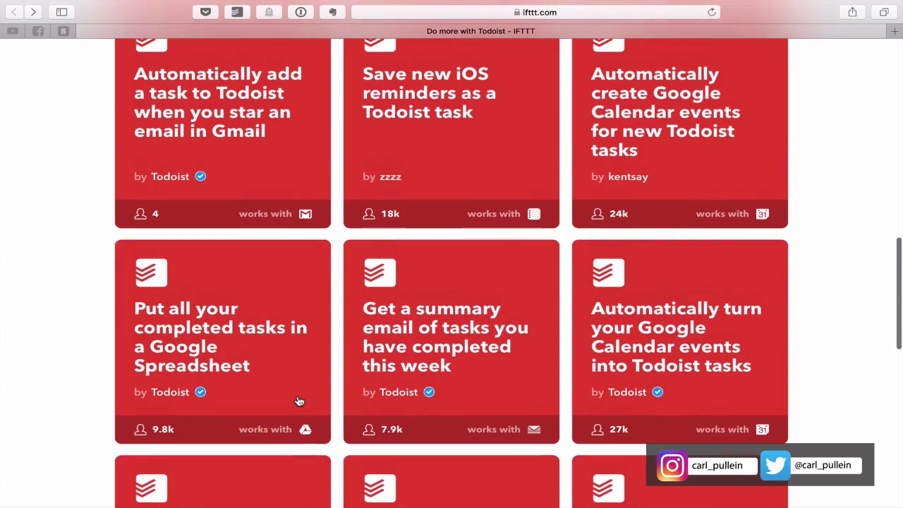
{"action": "scroll", "coordinate": [299, 401], "scroll_direction": "down", "scroll_amount": 1}
{"action": "scroll", "coordinate": [299, 400], "scroll_direction": "up", "scroll_amount": 2}
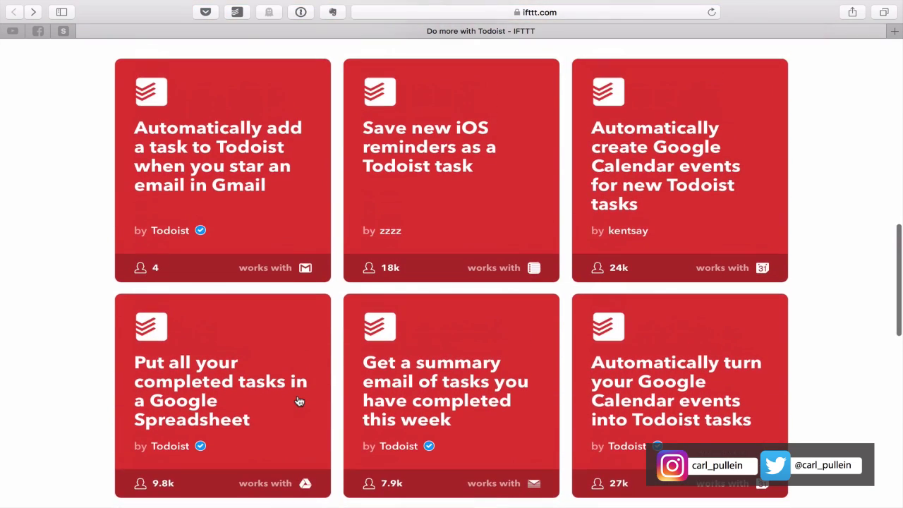
Turn on the starred-Gmail-email-to-Todoist applet and allow IFTTT access to the Gmail account
{"action": "left_click", "coordinate": [211, 195]}
{"action": "scroll", "coordinate": [271, 270], "scroll_direction": "down", "scroll_amount": 3}
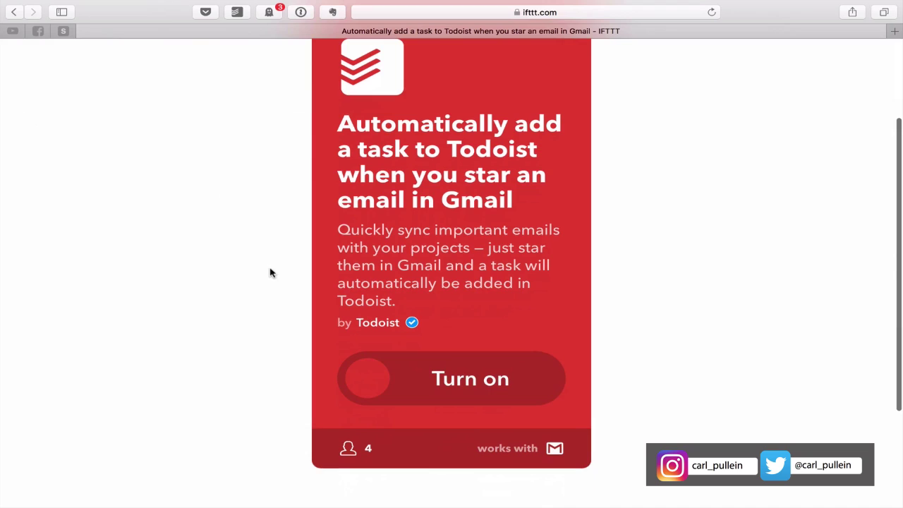
{"action": "left_click", "coordinate": [471, 378]}
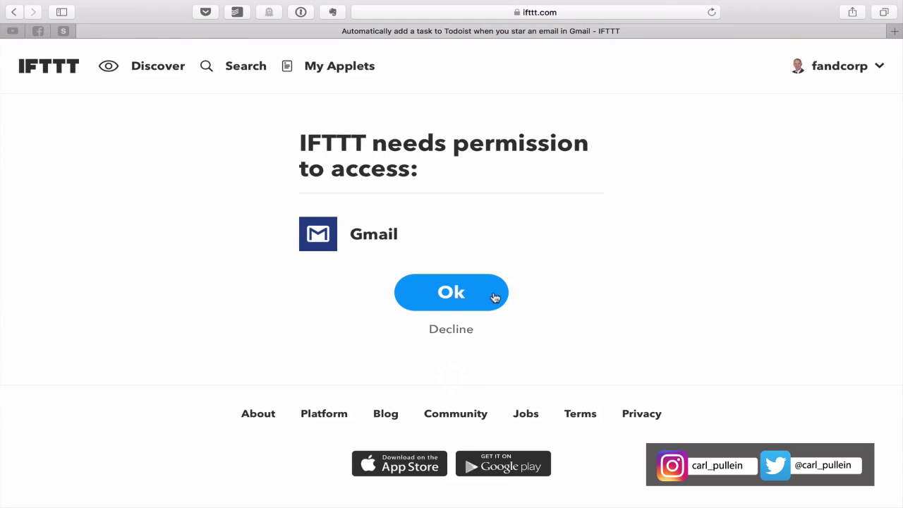
{"action": "left_click", "coordinate": [446, 300]}
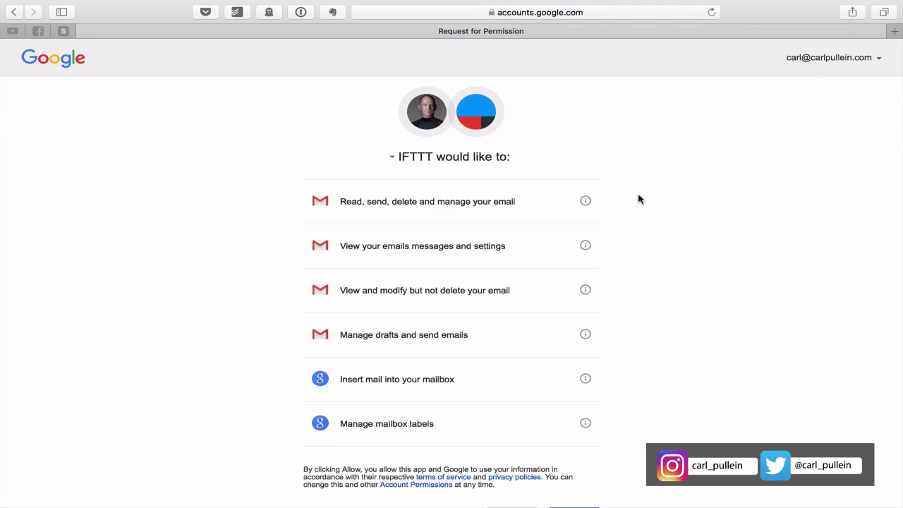
{"action": "scroll", "coordinate": [634, 219], "scroll_direction": "down", "scroll_amount": 1}
{"action": "scroll", "coordinate": [633, 219], "scroll_direction": "down", "scroll_amount": 2}
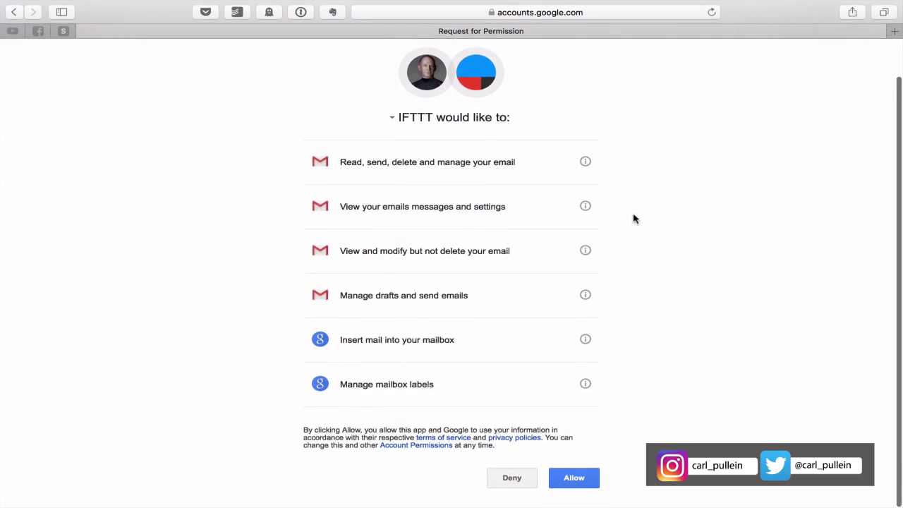
{"action": "left_click", "coordinate": [571, 479]}
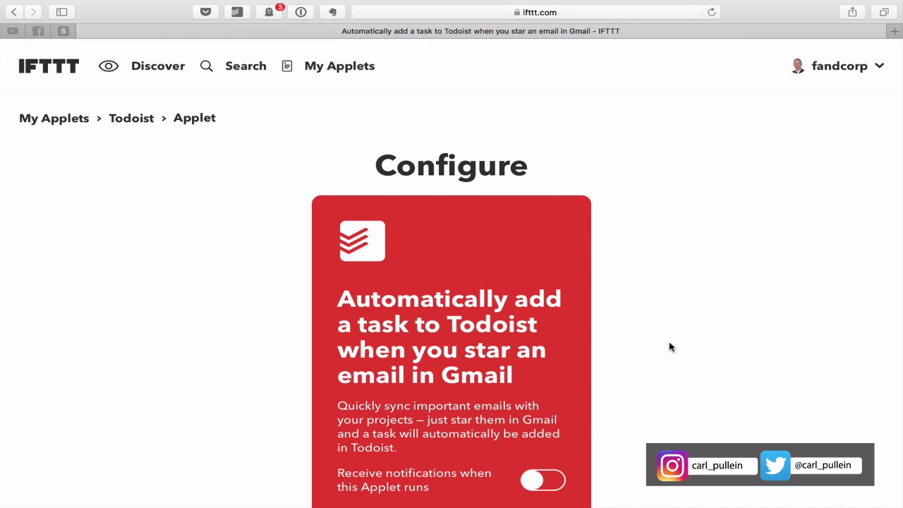
Keep Inbox as the Todoist project, leave Priority at Please select, and save
{"action": "scroll", "coordinate": [670, 347], "scroll_direction": "down", "scroll_amount": 5}
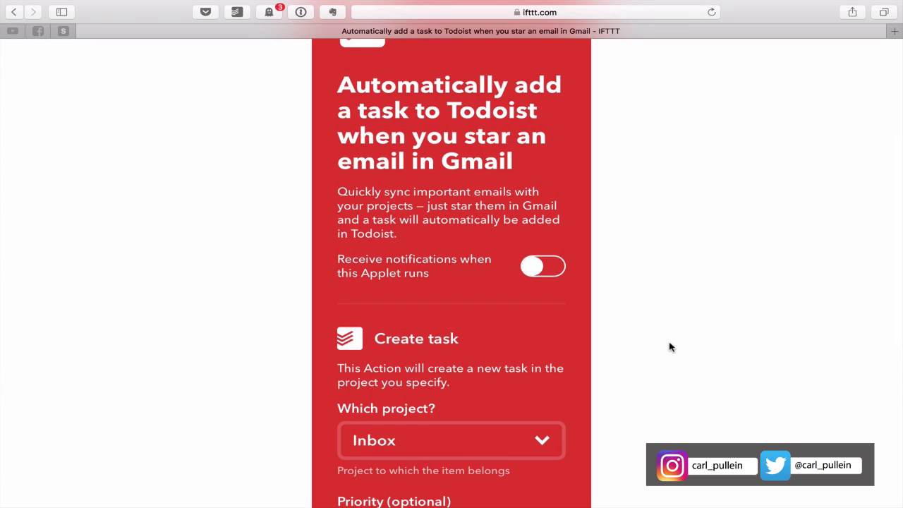
{"action": "scroll", "coordinate": [670, 347], "scroll_direction": "down", "scroll_amount": 4}
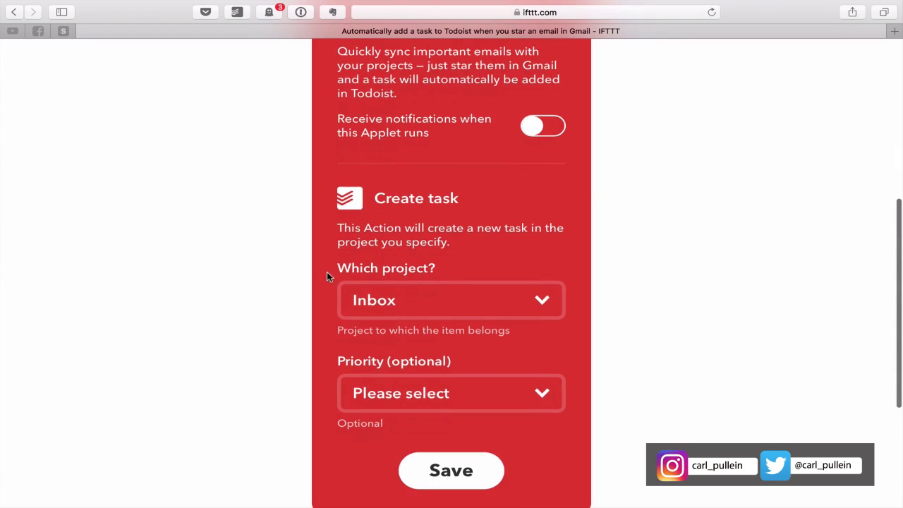
{"action": "left_click", "coordinate": [538, 299]}
{"action": "scroll", "coordinate": [503, 387], "scroll_direction": "down", "scroll_amount": 10}
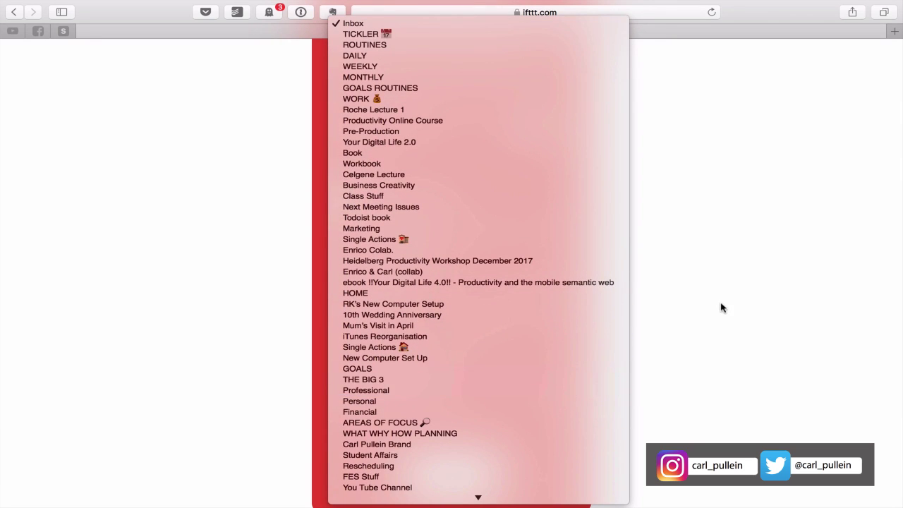
{"action": "left_click", "coordinate": [722, 308]}
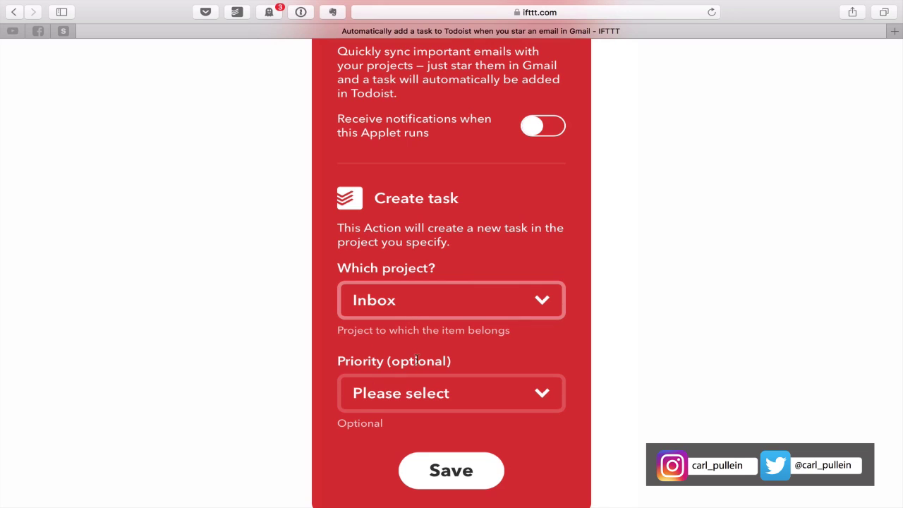
{"action": "left_click", "coordinate": [541, 392]}
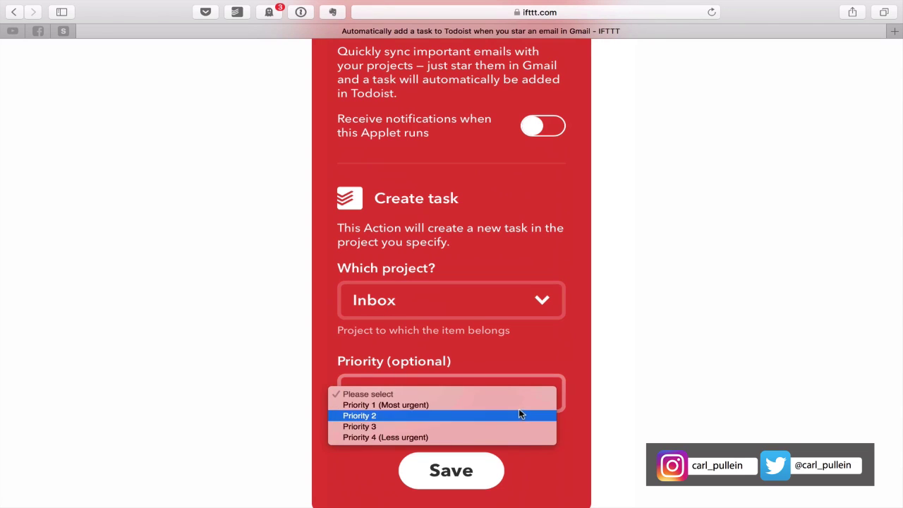
{"action": "left_click", "coordinate": [663, 367]}
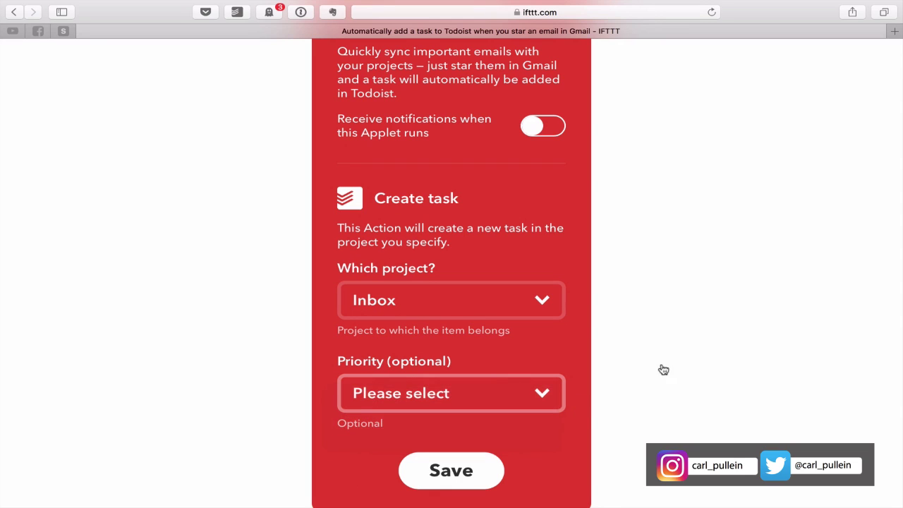
{"action": "left_click", "coordinate": [447, 467]}
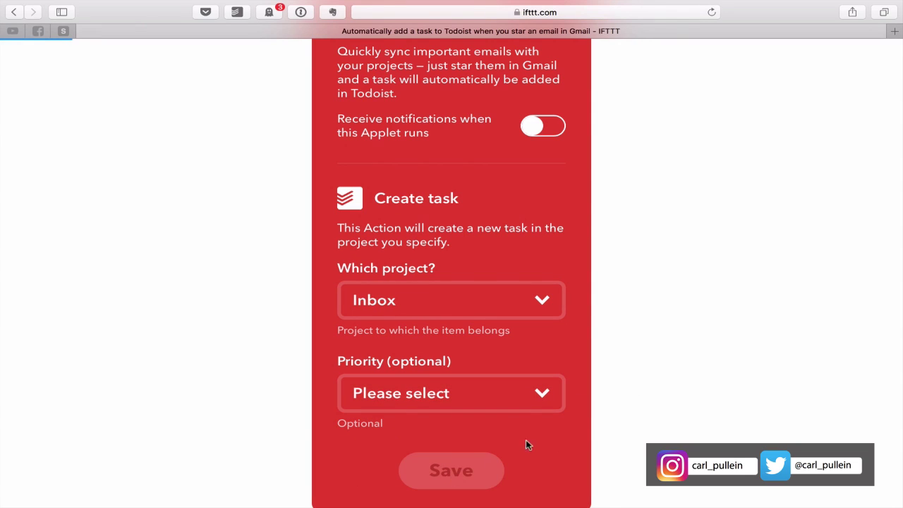
Scroll the applet page to check the 'Your Applet is now active' banner and On toggle
{"action": "scroll", "coordinate": [648, 374], "scroll_direction": "up", "scroll_amount": 10}
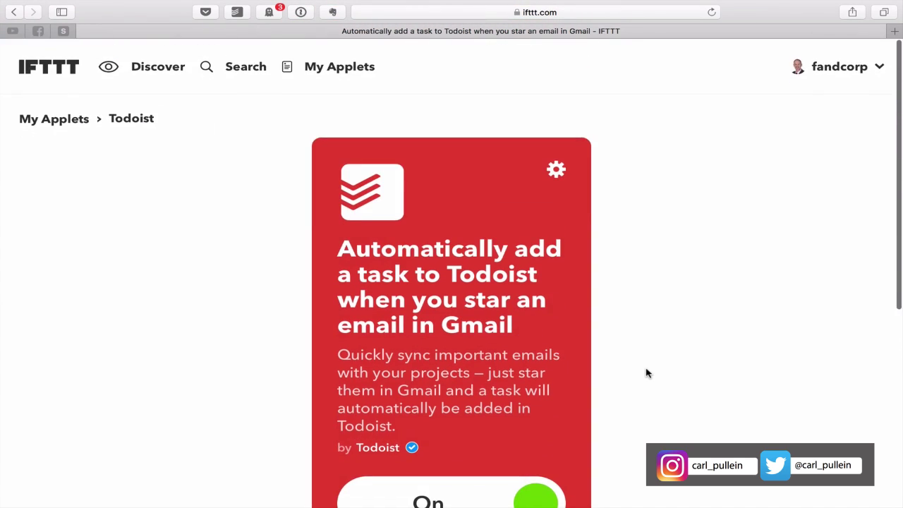
{"action": "scroll", "coordinate": [648, 374], "scroll_direction": "down", "scroll_amount": 5}
{"action": "scroll", "coordinate": [648, 373], "scroll_direction": "up", "scroll_amount": 2}
{"action": "scroll", "coordinate": [647, 373], "scroll_direction": "up", "scroll_amount": 3}
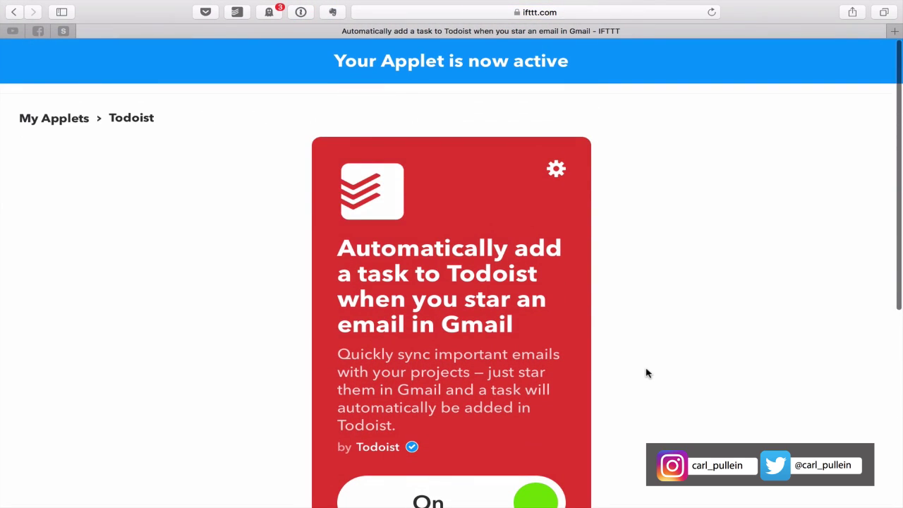